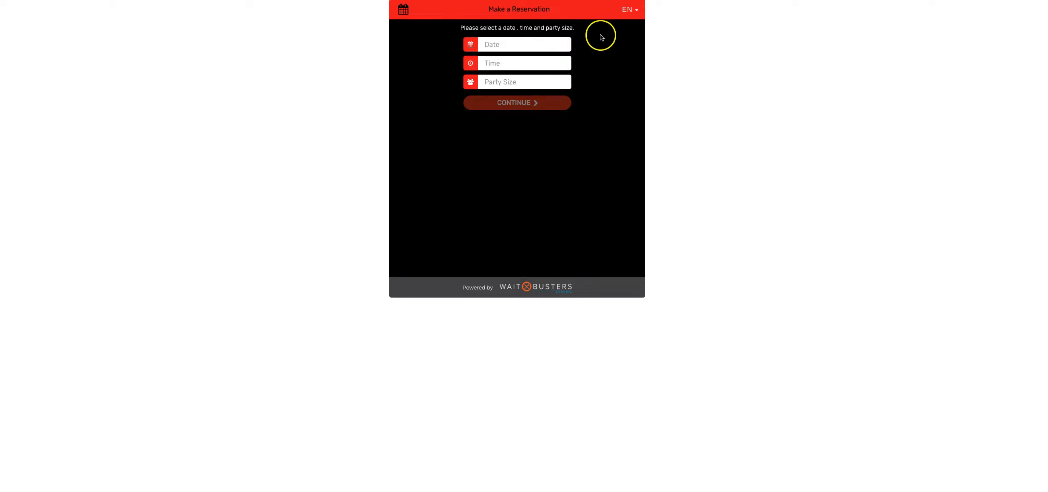
In the Reservation Widget Builder, try the Widget Button option, save the widget style and turn the option off again.
click(405, 0)
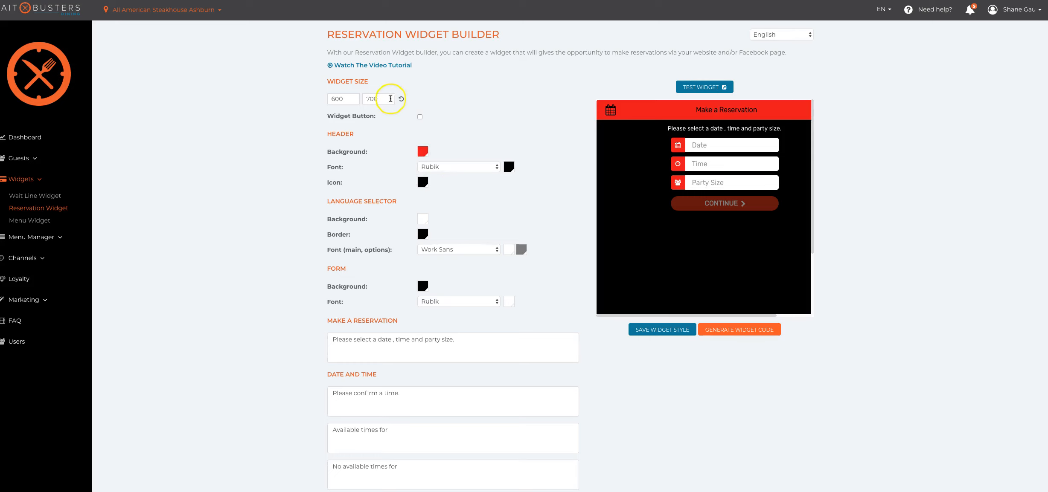
click(420, 116)
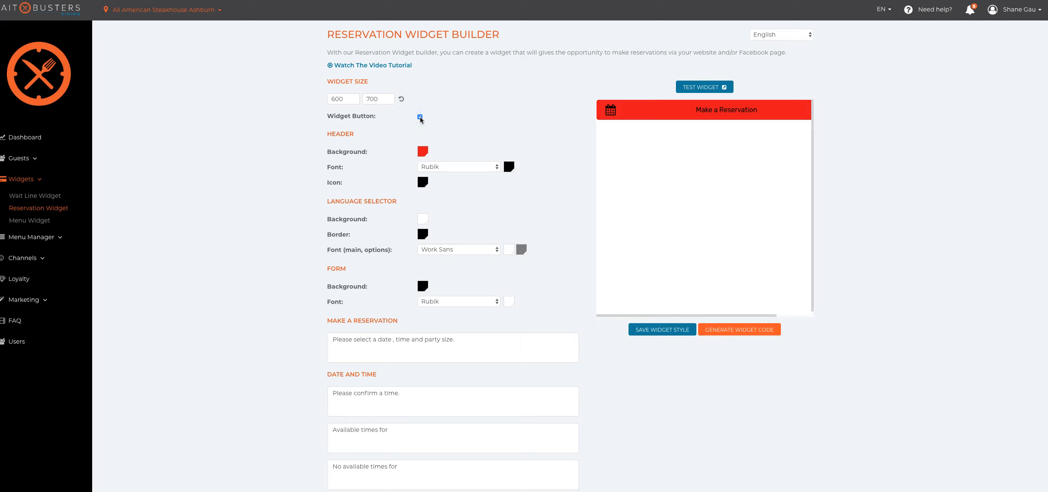
click(662, 329)
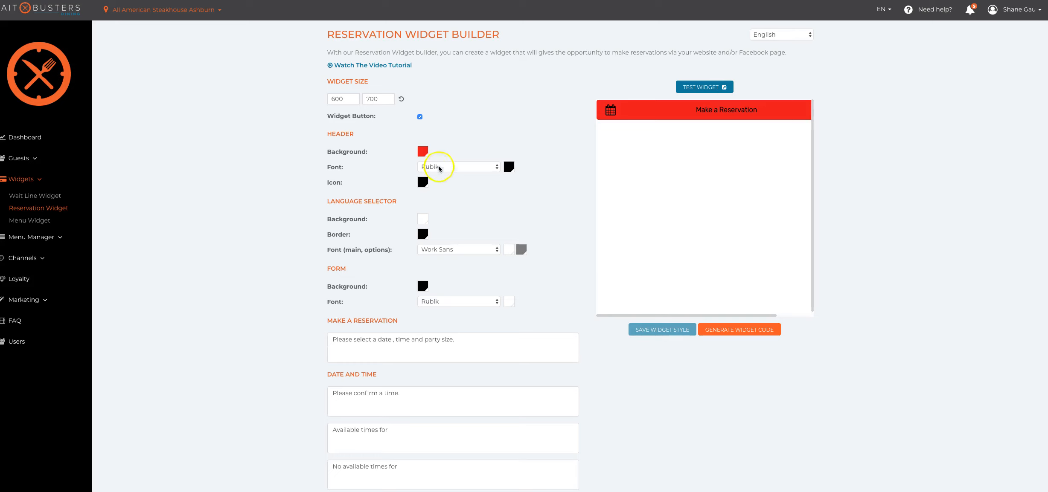
click(420, 117)
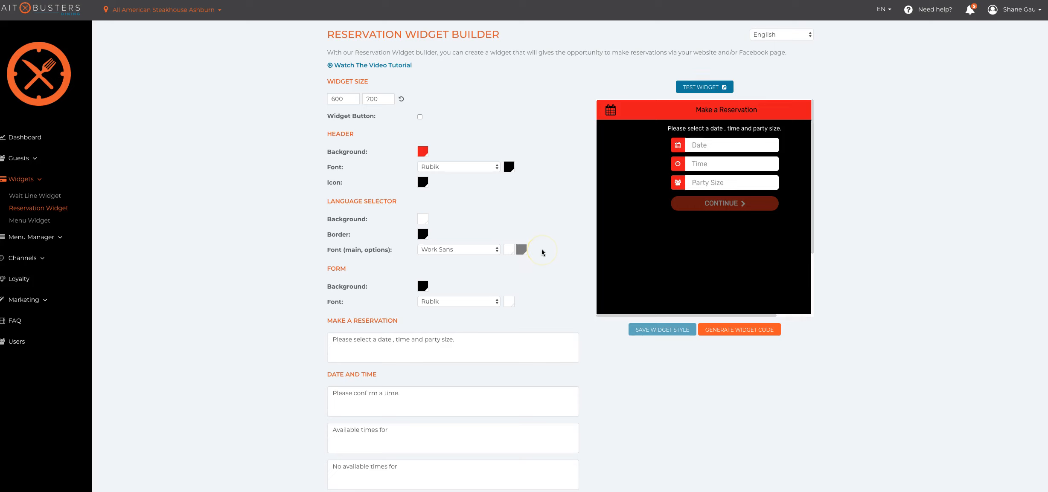
Check the available reservation time frame options and the list of days excluded from reservation.
scroll(542, 253, down, 1)
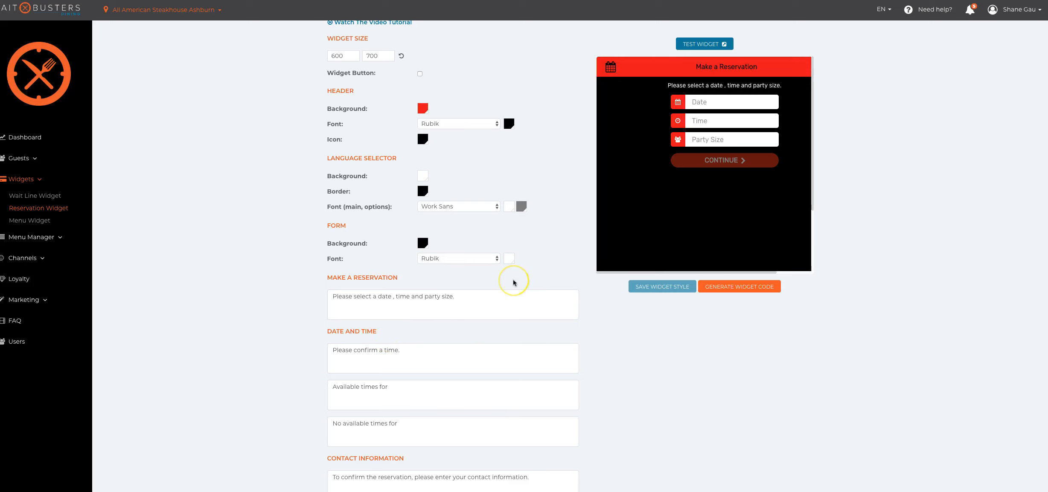
scroll(513, 282, down, 2)
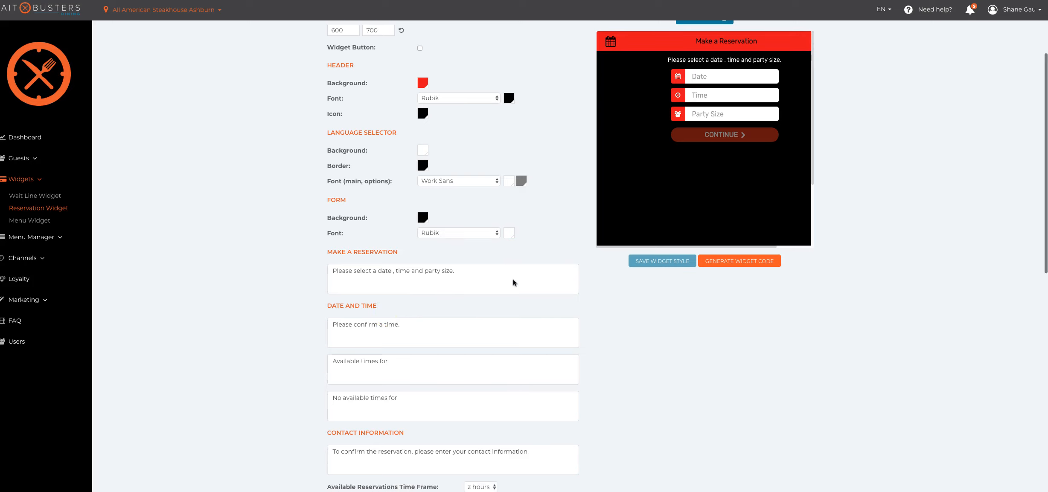
scroll(513, 279, down, 1)
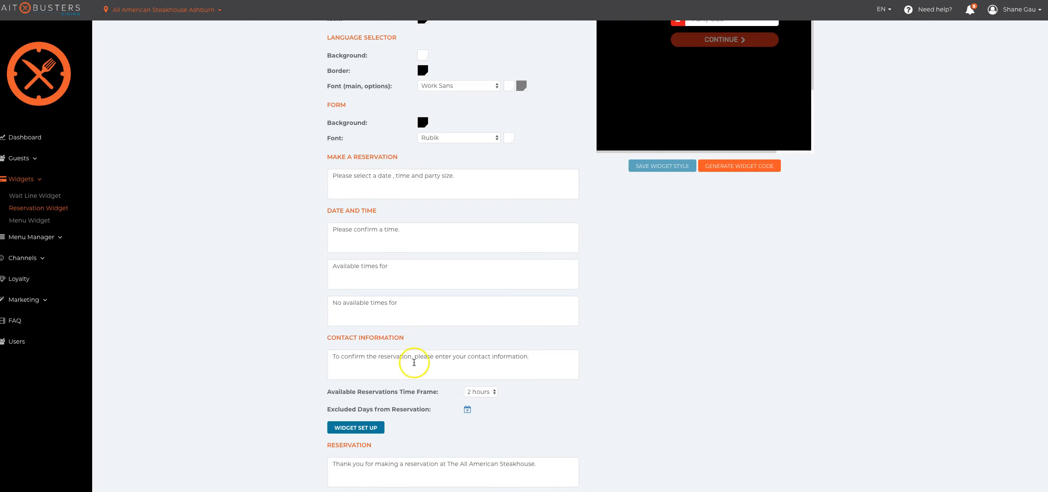
scroll(480, 347, down, 1)
scroll(480, 347, down, 2)
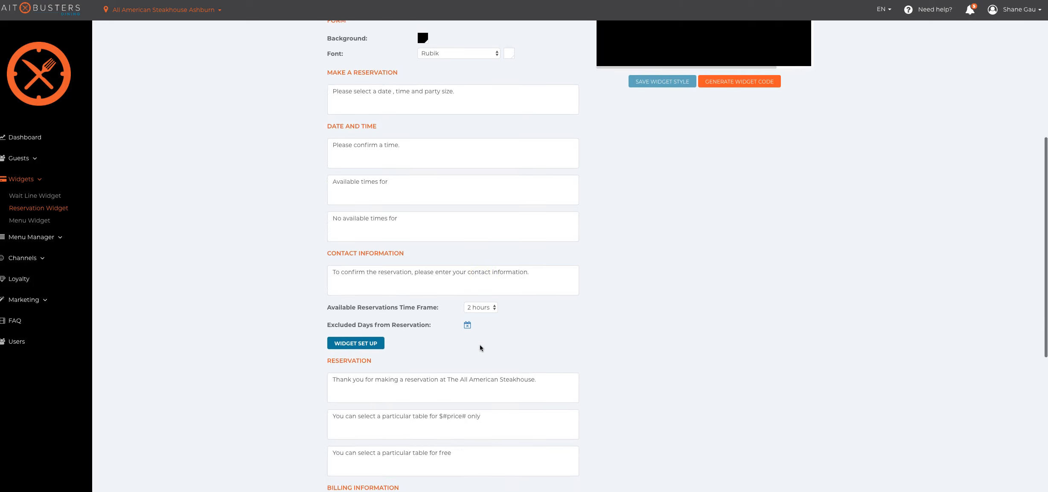
scroll(479, 348, down, 1)
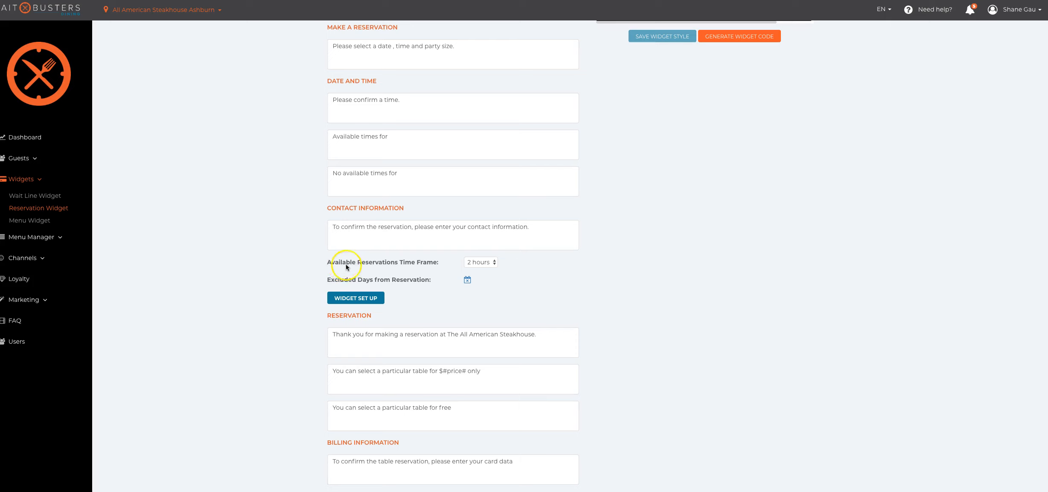
click(487, 264)
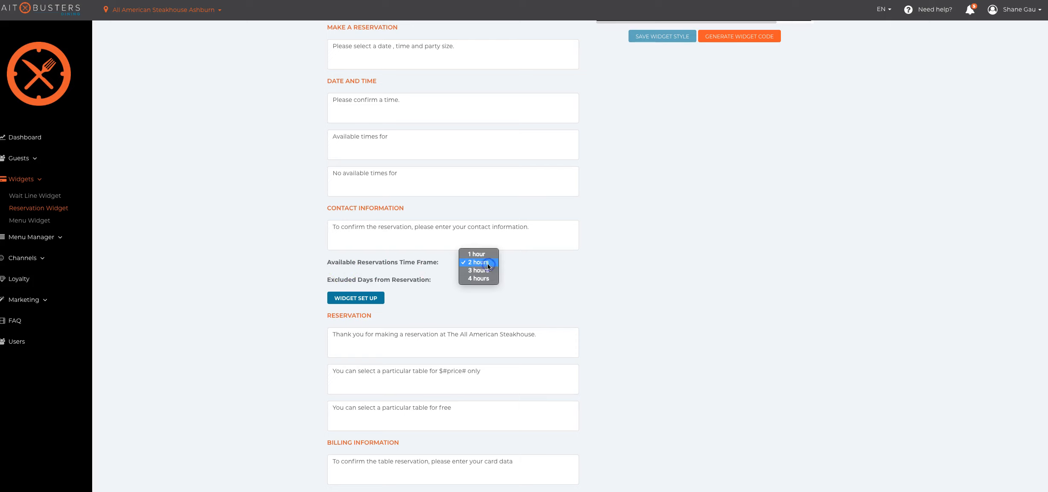
click(517, 275)
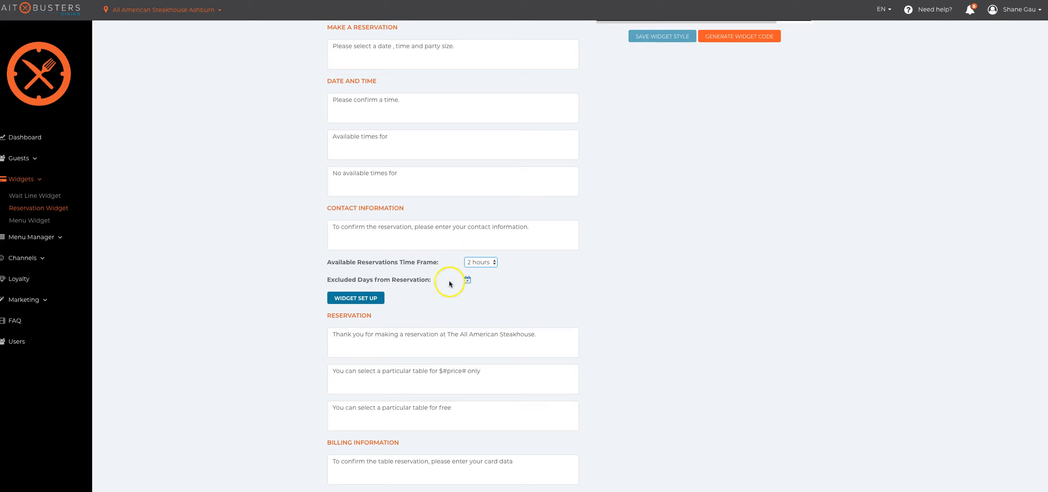
click(470, 282)
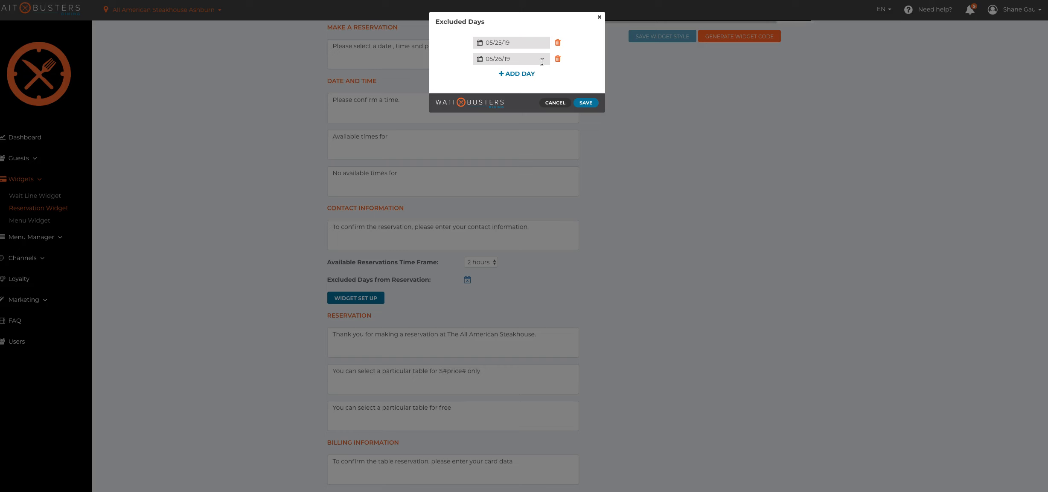
click(566, 103)
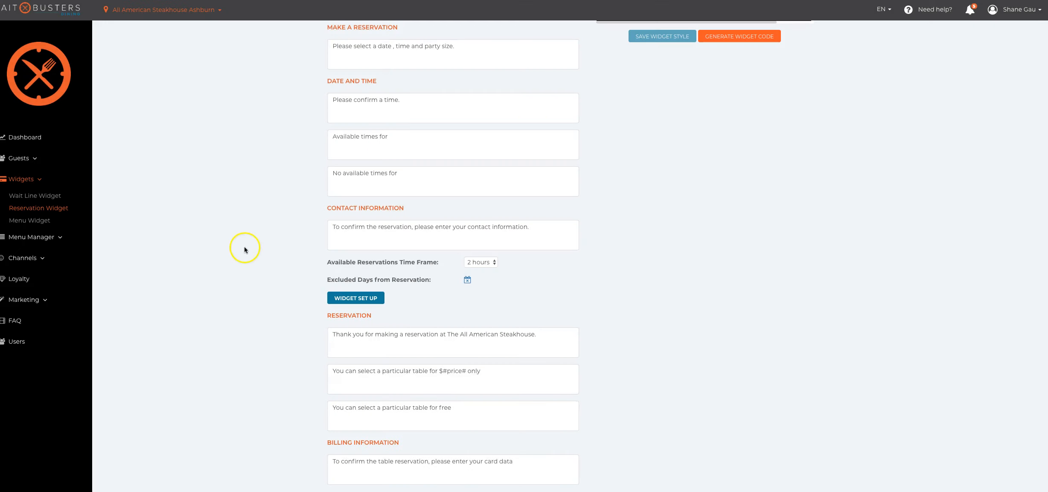
Review the weekly reservation hours in the widget set-up calendar and close it.
click(352, 299)
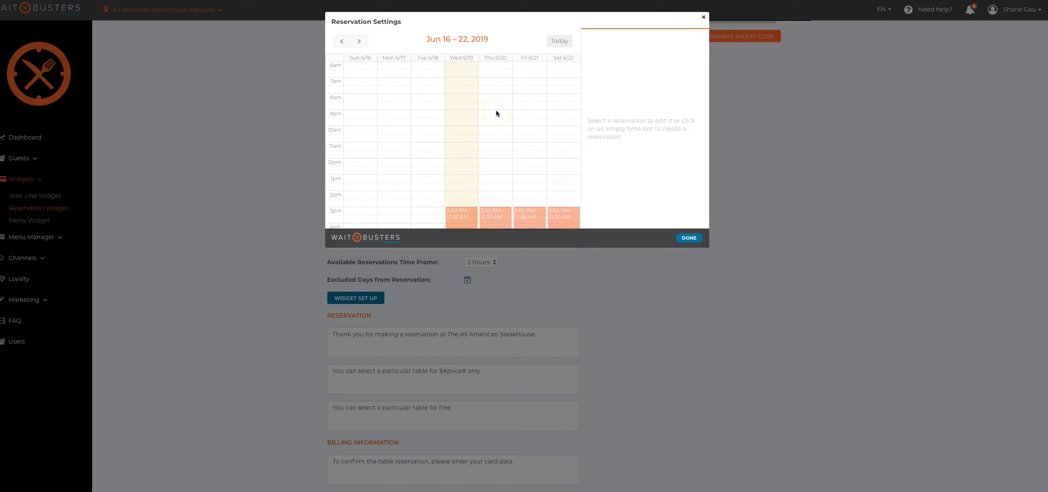
scroll(496, 113, down, 2)
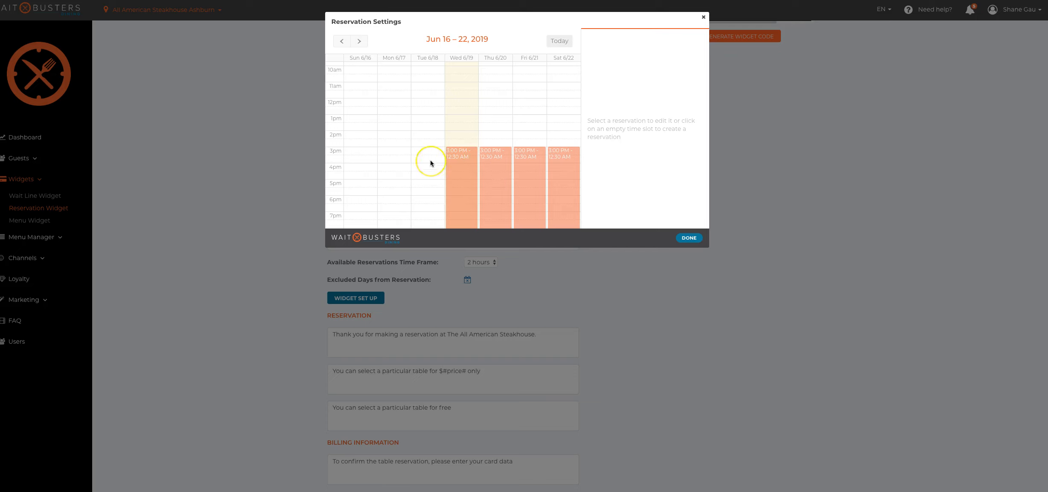
scroll(430, 162, up, 2)
click(689, 238)
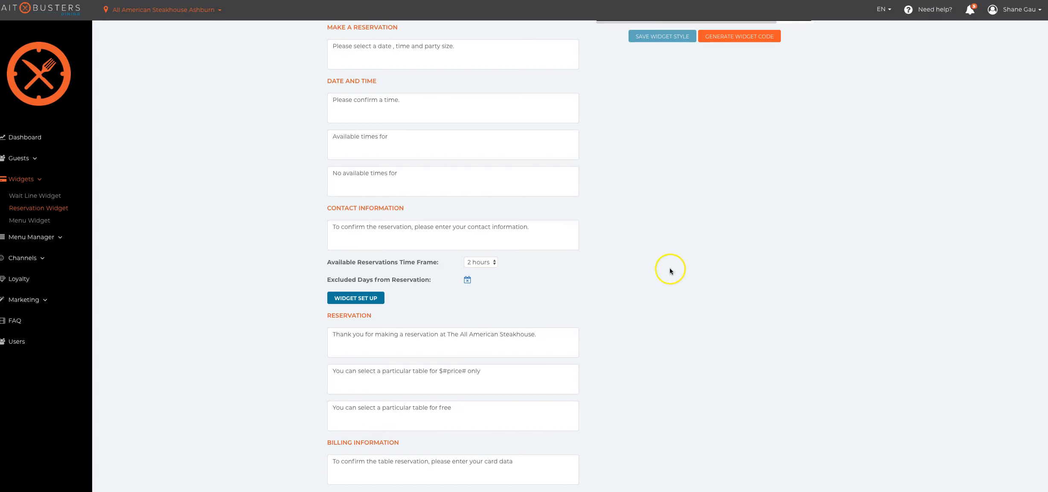
Examine the reservation, billing and deposit messages and the icon, field and button styling settings of the widget.
scroll(670, 269, down, 2)
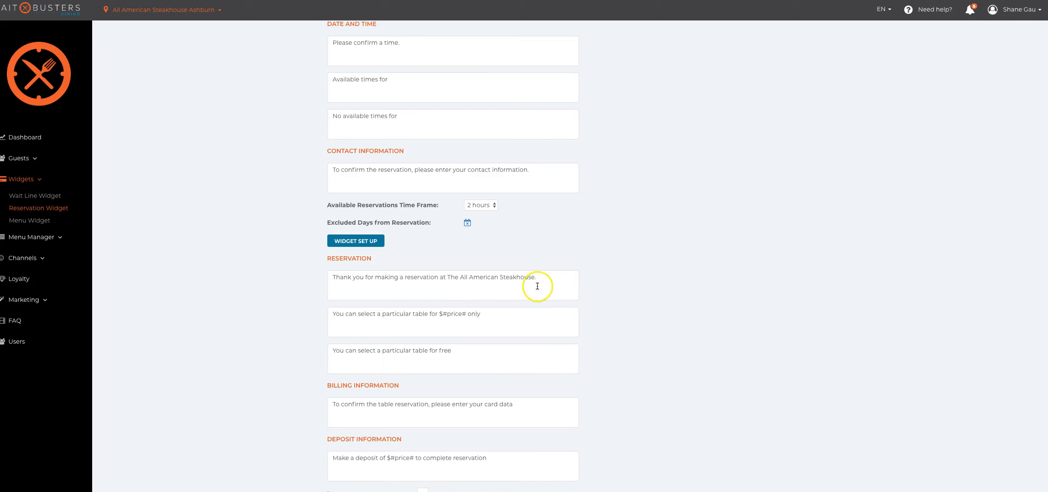
scroll(498, 324, down, 1)
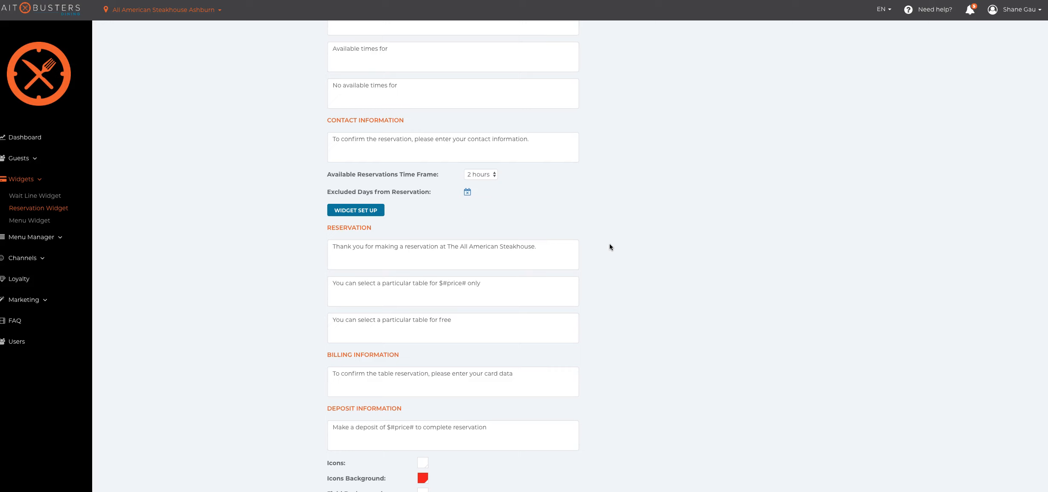
scroll(609, 244, down, 1)
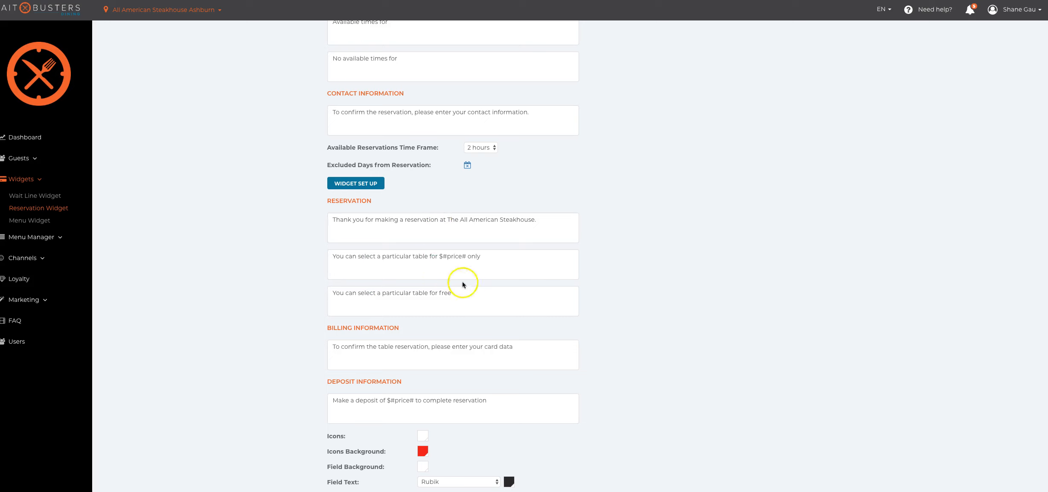
scroll(530, 248, down, 2)
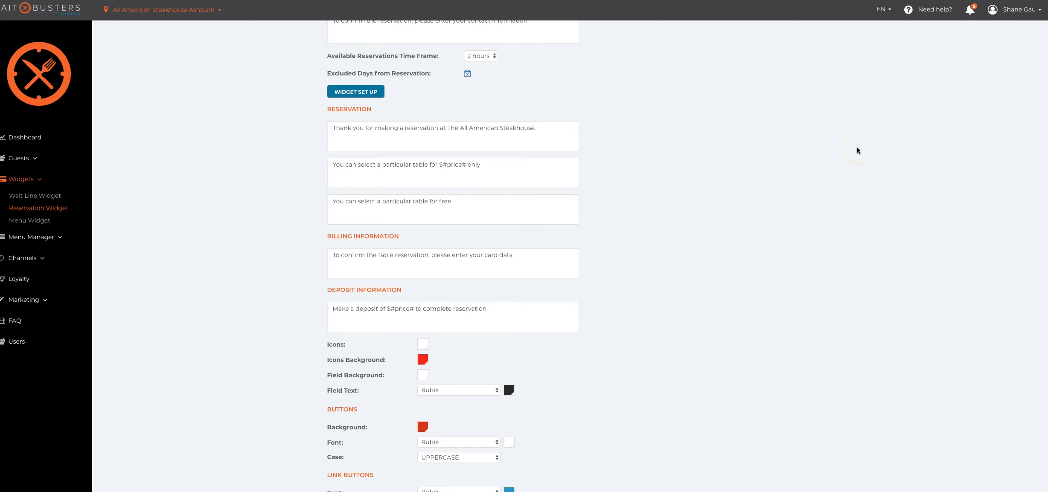
scroll(653, 264, down, 1)
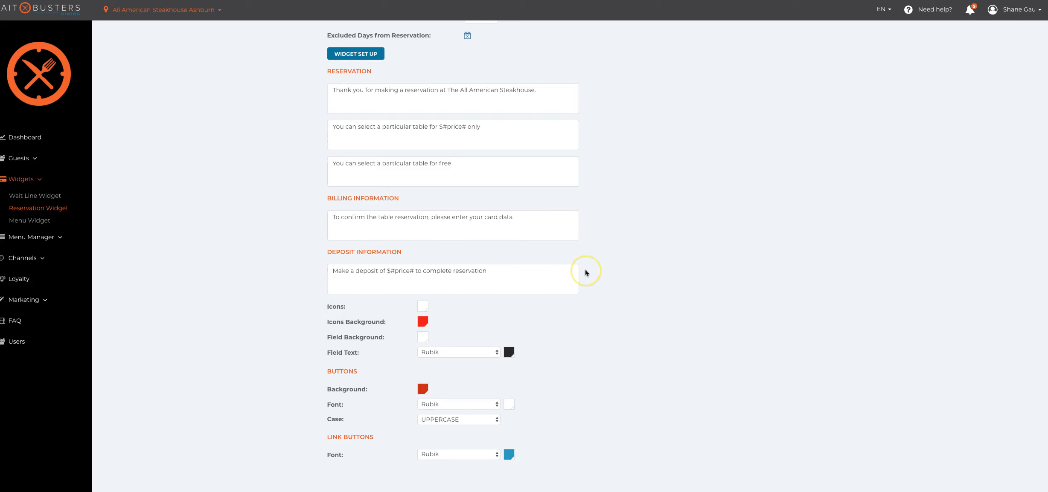
scroll(586, 273, up, 10)
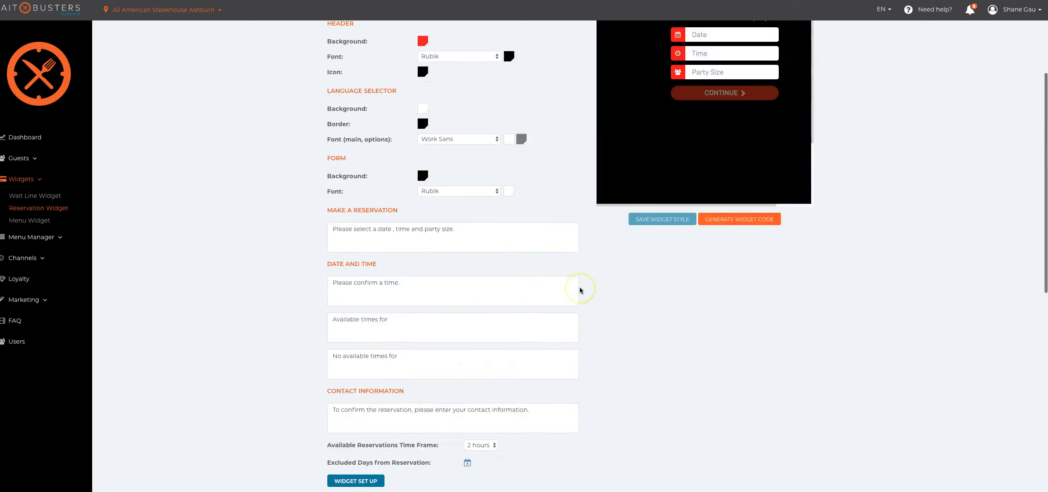
scroll(580, 290, up, 3)
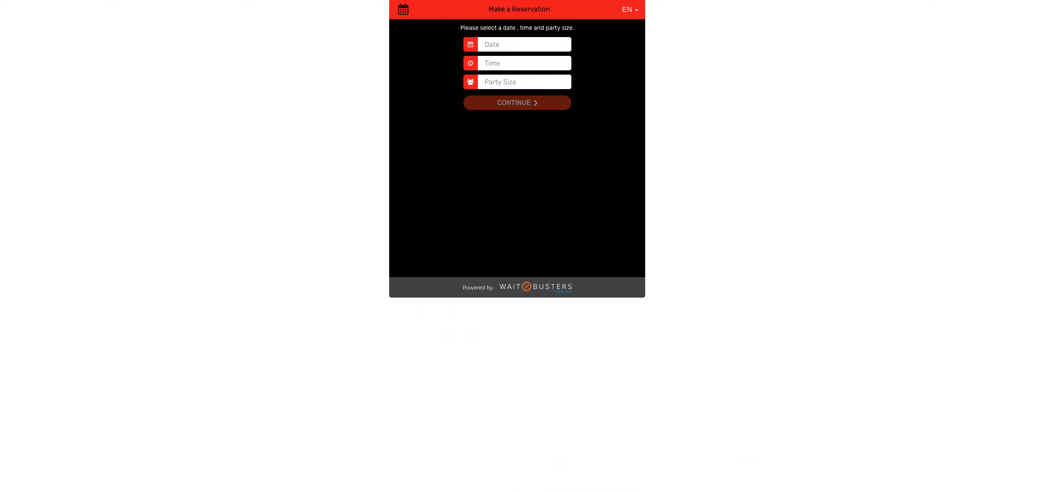
In the test widget, request a reservation for 06/19/2019 at 4:00 PM for a party of 2.
click(548, 45)
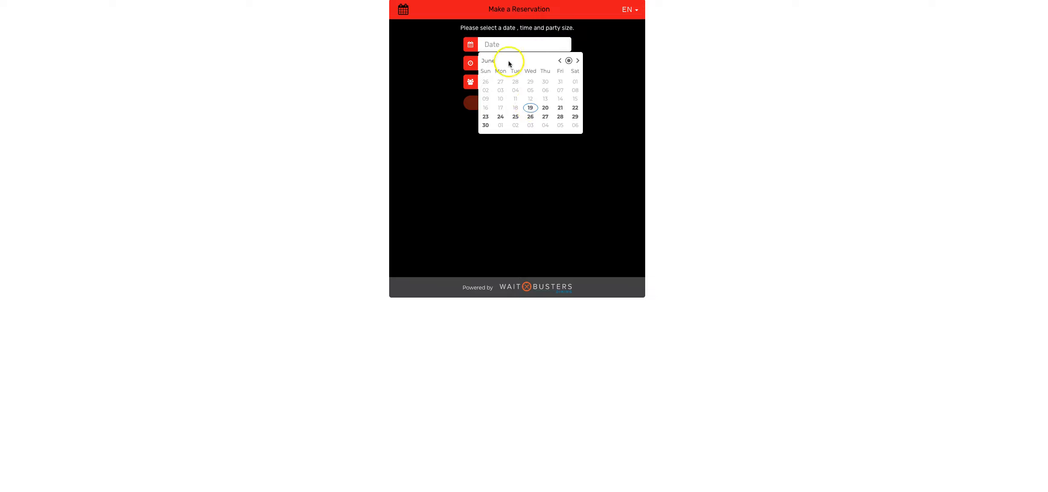
click(529, 108)
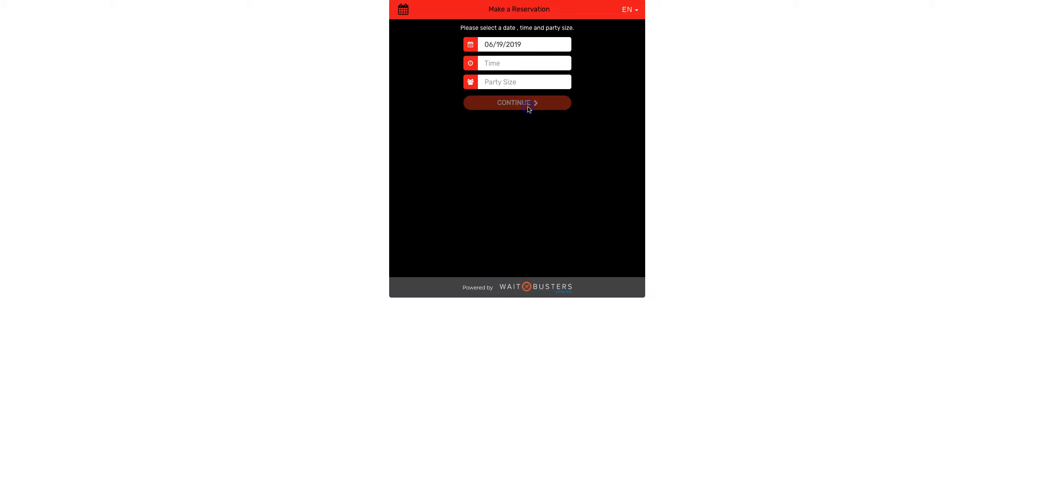
click(512, 63)
click(504, 94)
click(561, 81)
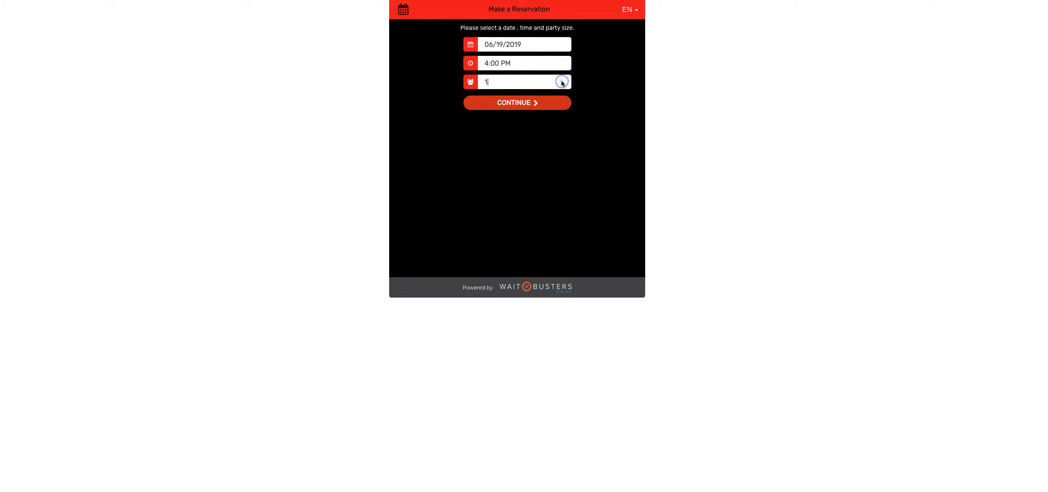
click(504, 103)
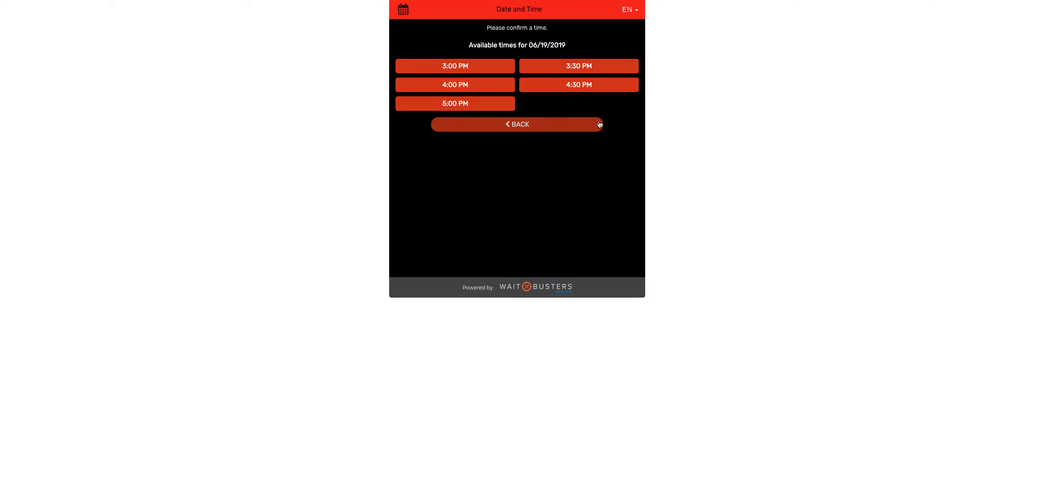
Confirm the 4:00 PM slot and make the reservation with the guest's name, email and phone number.
click(449, 84)
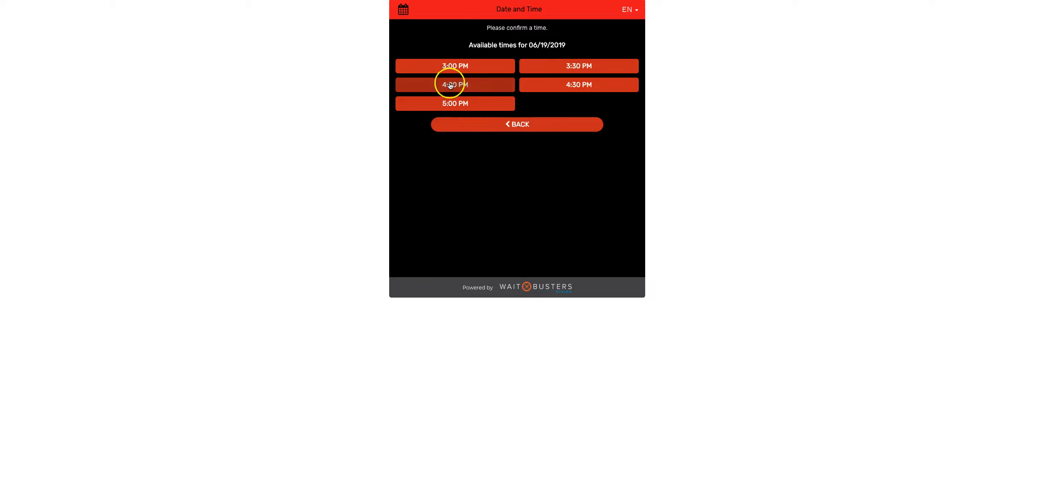
click(481, 56)
click(487, 45)
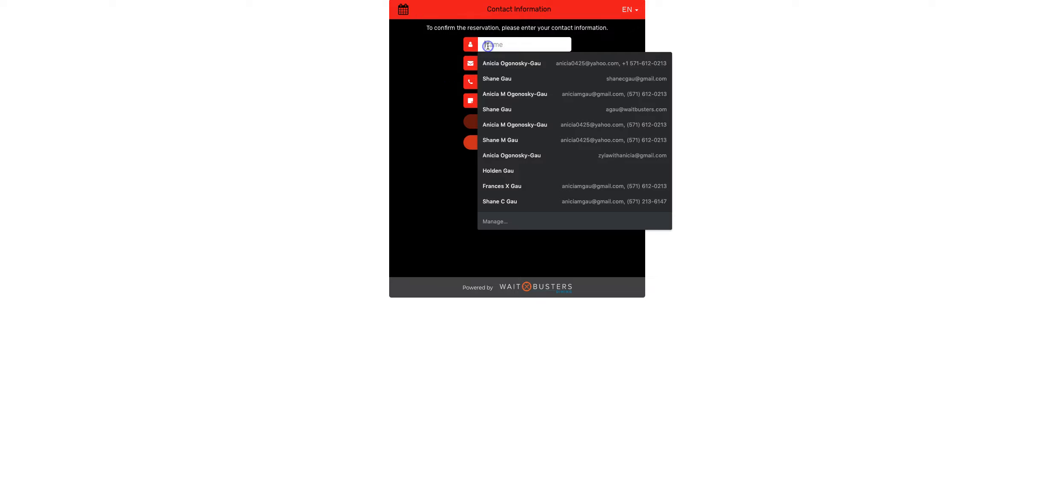
text(Anicia)
key(Tab)
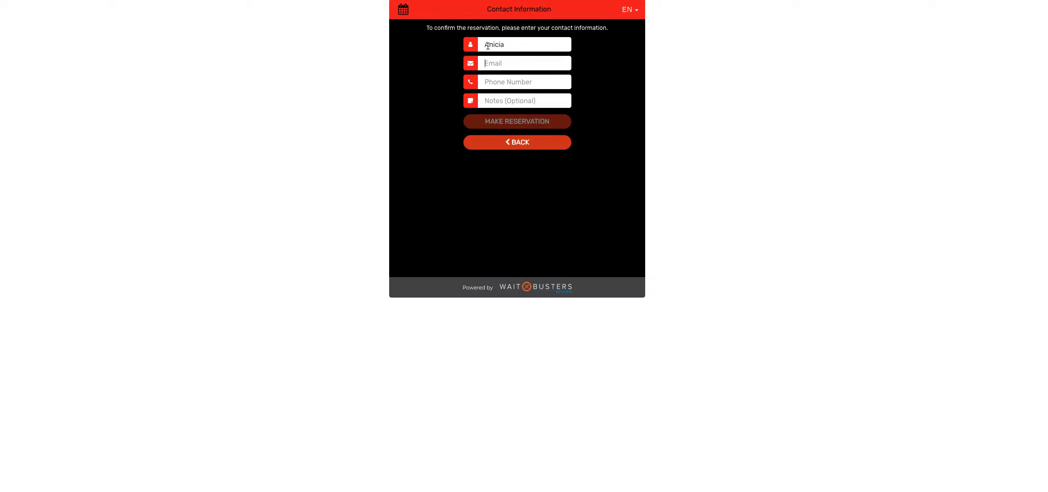
text(anicia)
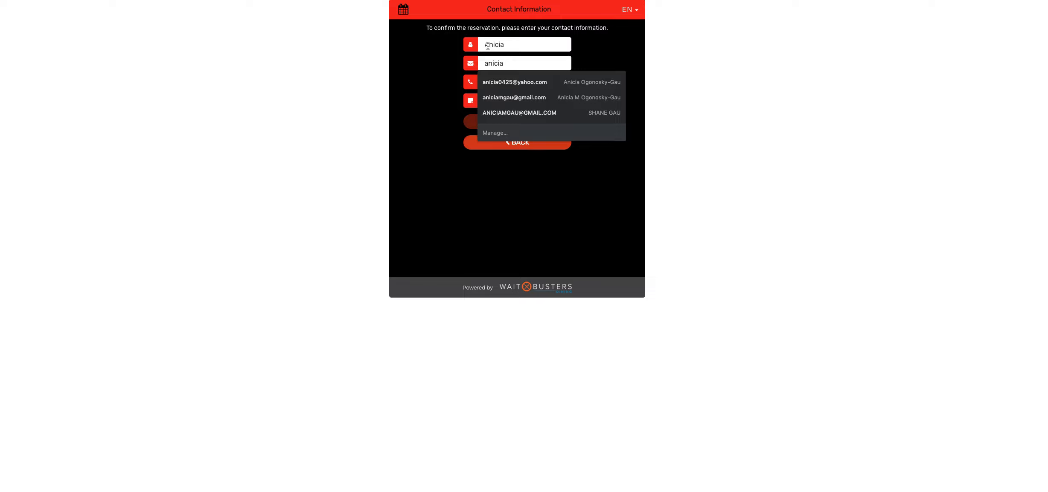
key(Down)
key(Return)
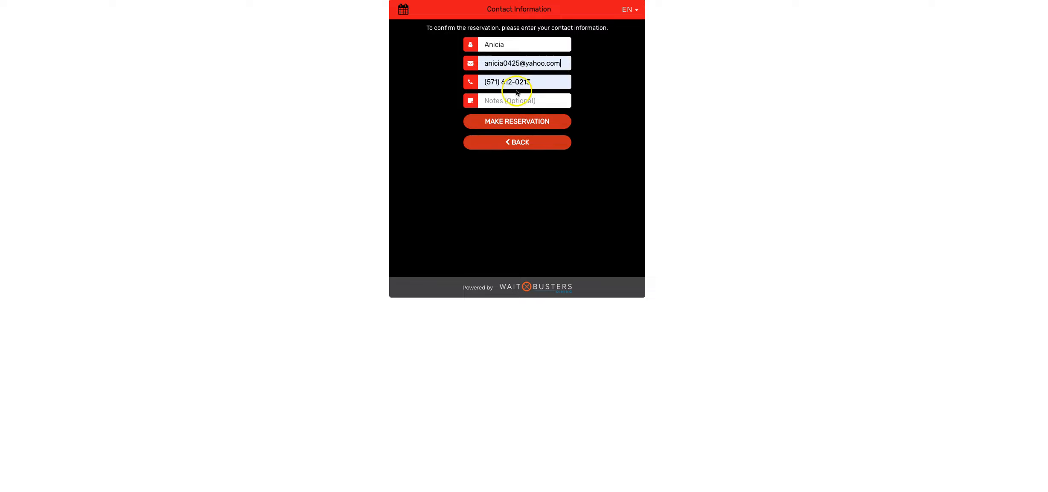
click(516, 122)
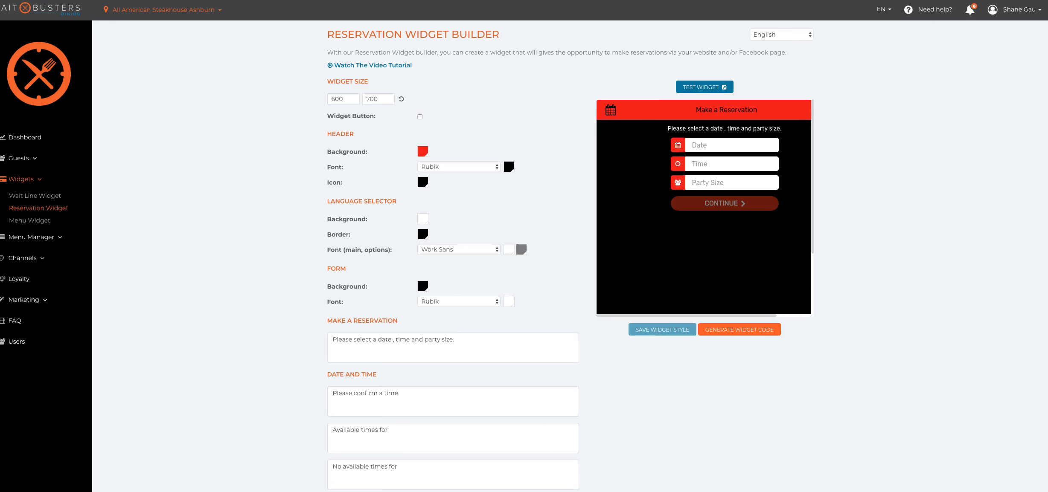
Open the Guests page and check the new 4:00 PM booking in the Reservations list.
click(26, 159)
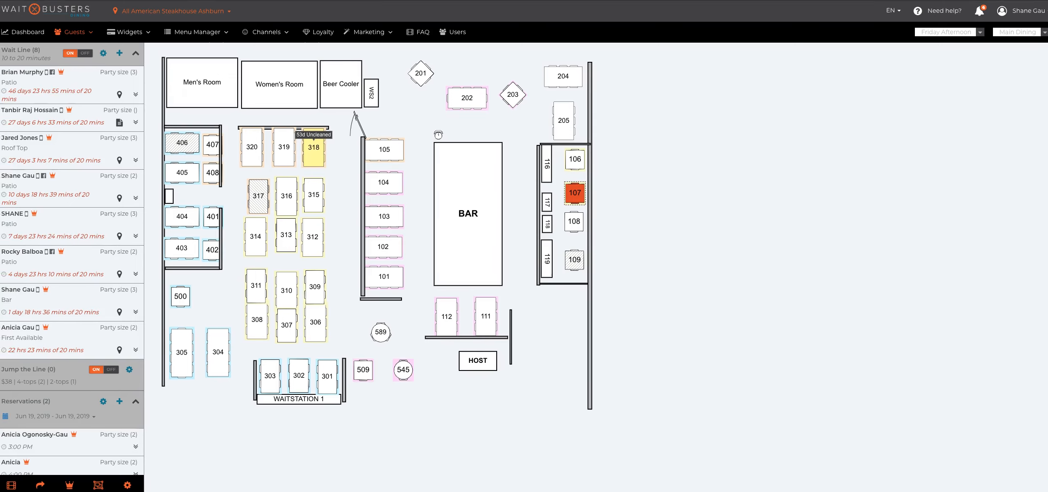
scroll(39, 384, down, 1)
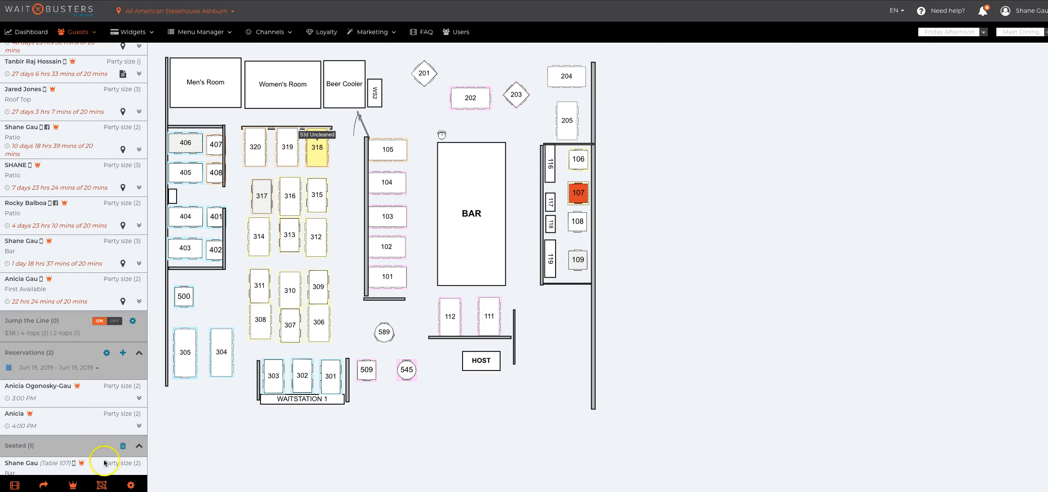
In the reservation settings, enable the table reservation and reservation deposit features, require deposits for all reservations, and apply the changes.
click(106, 354)
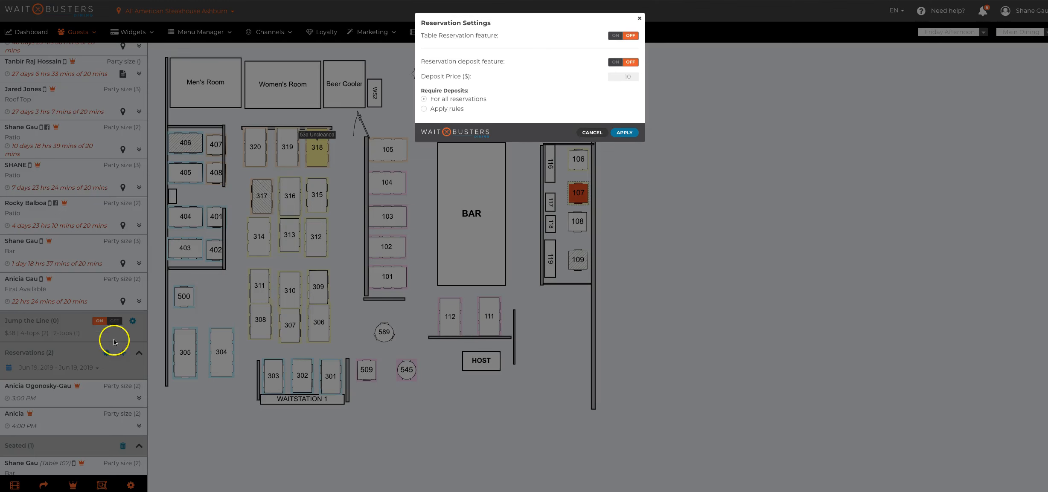
click(614, 37)
click(614, 94)
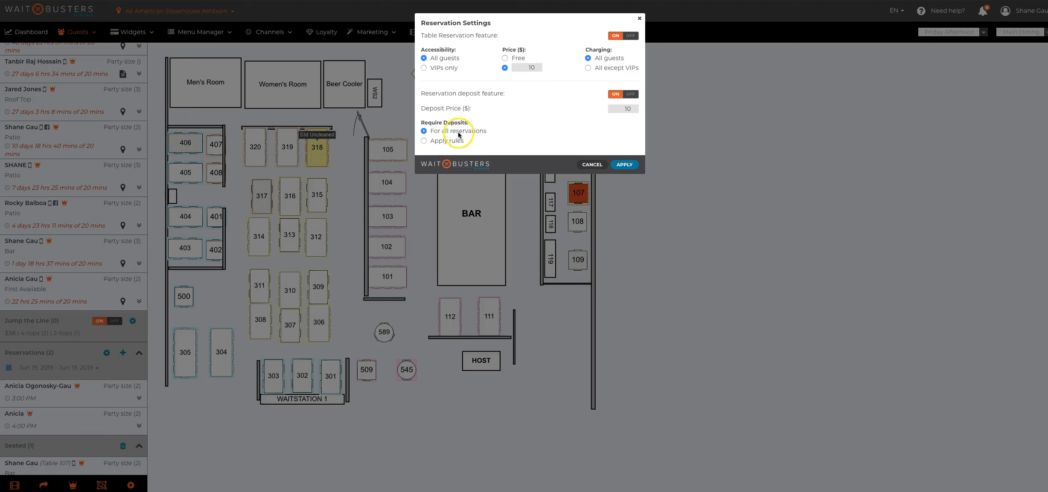
click(424, 141)
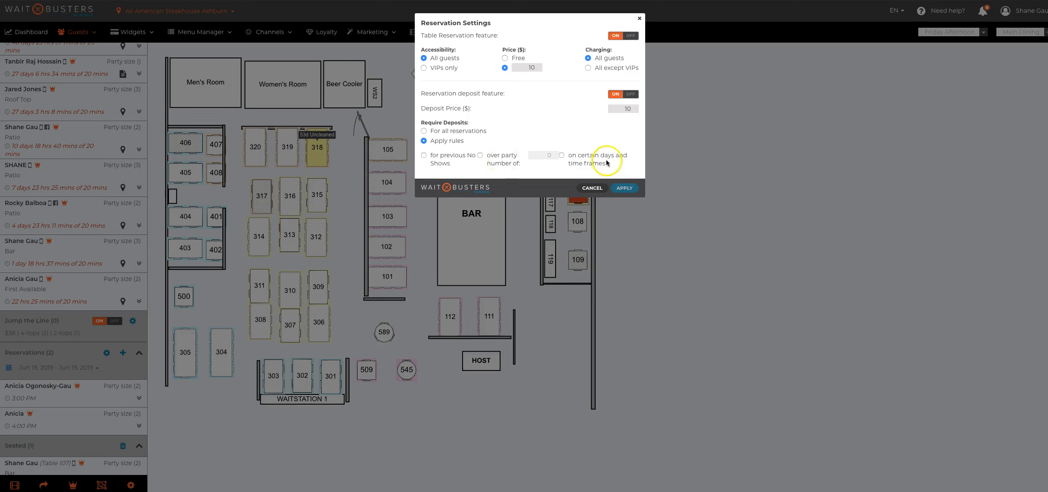
click(423, 131)
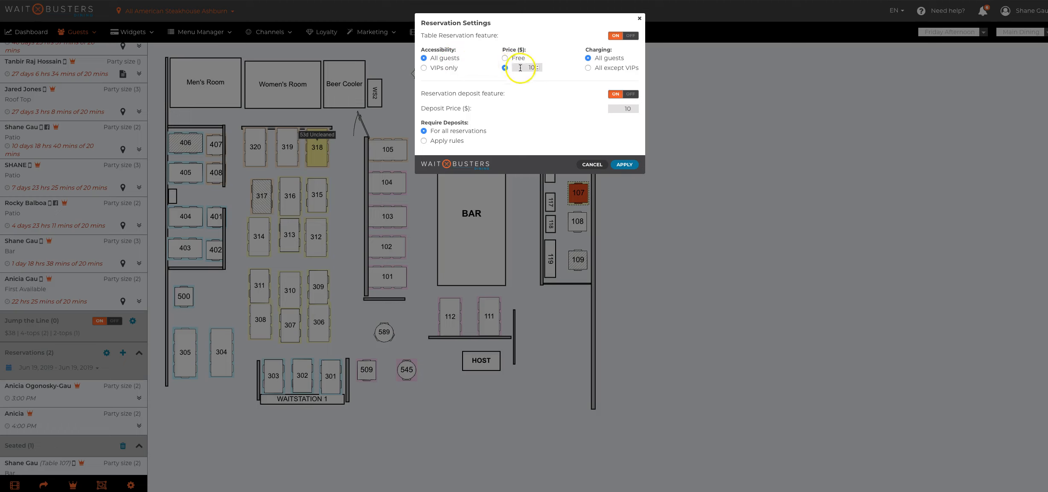
click(623, 167)
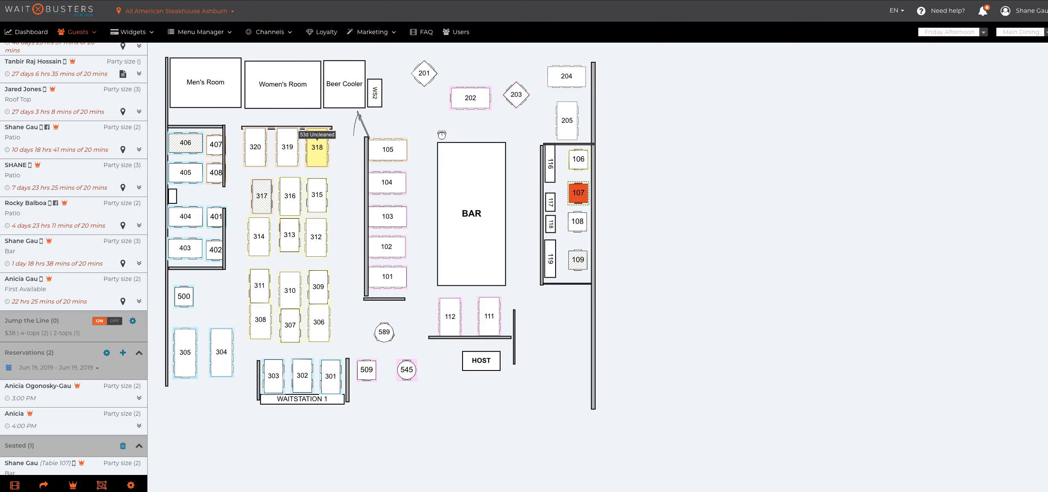
Return to the Reservation Widget builder, save the widget style and open the test widget.
click(129, 37)
click(132, 71)
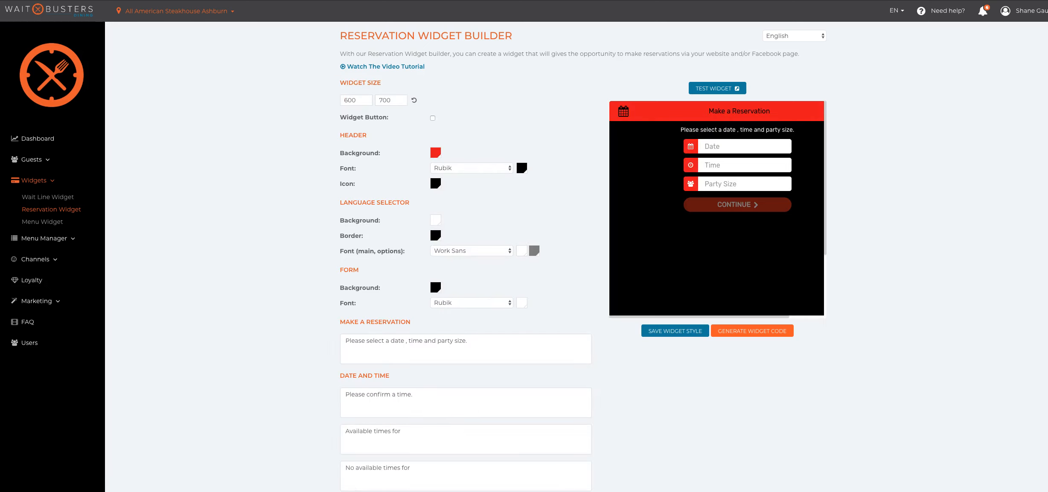
click(665, 332)
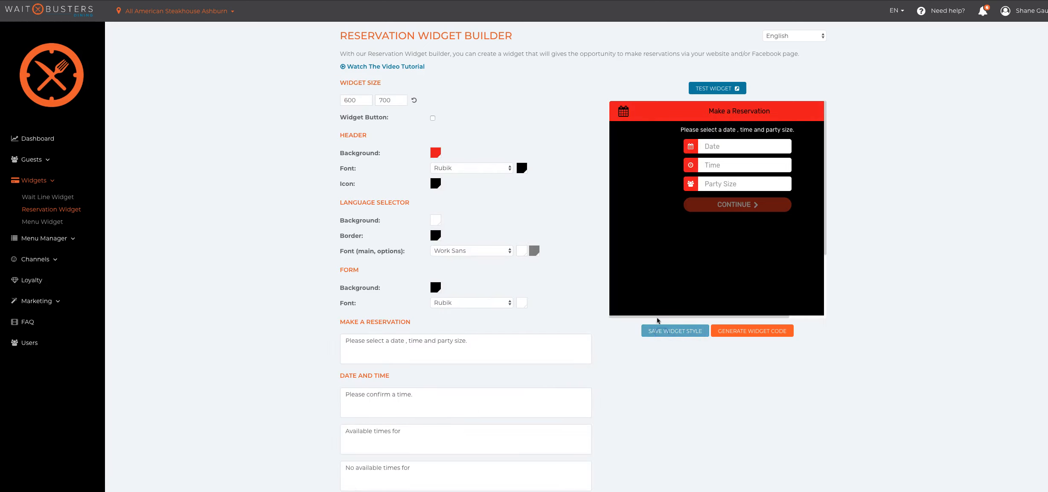
click(709, 90)
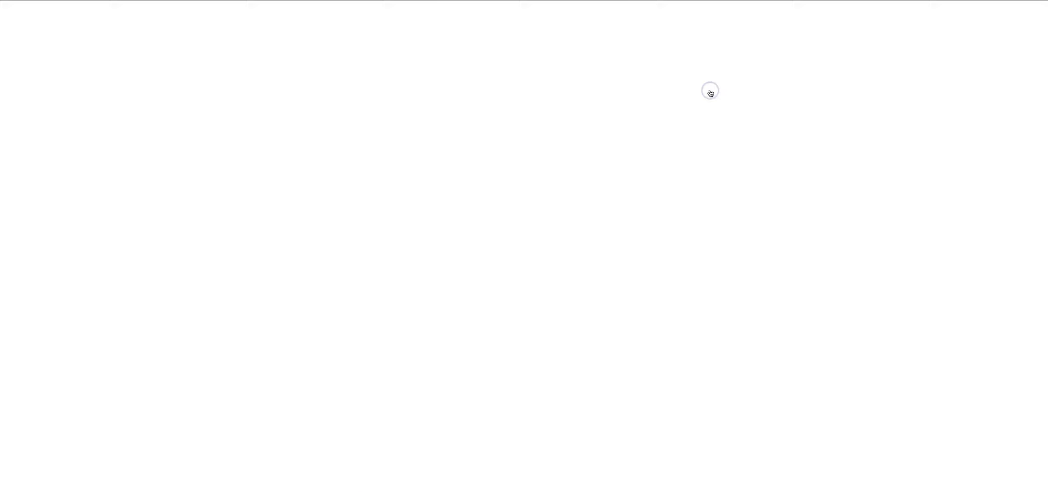
Request a new test reservation for 06/19/2019 at 4:00 PM for a party of 2.
click(545, 45)
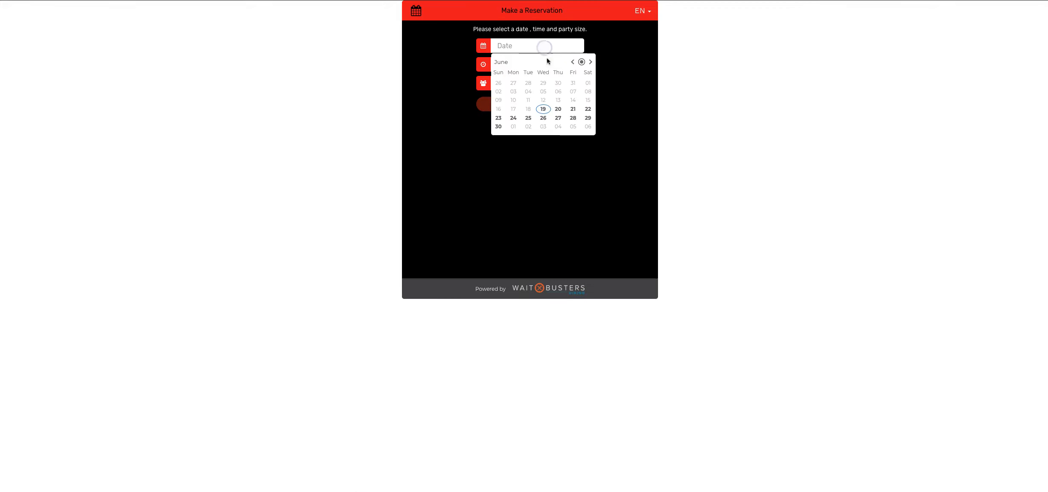
click(546, 111)
click(525, 64)
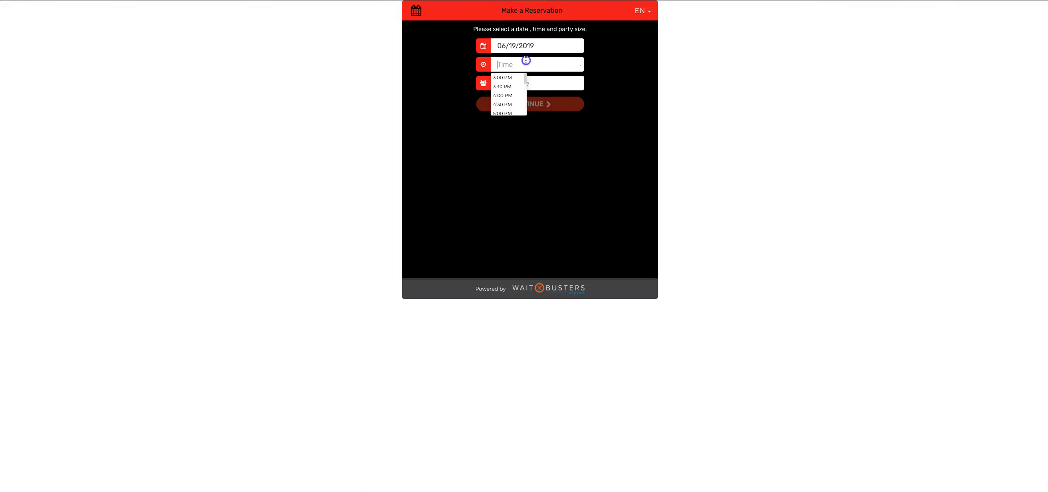
click(514, 95)
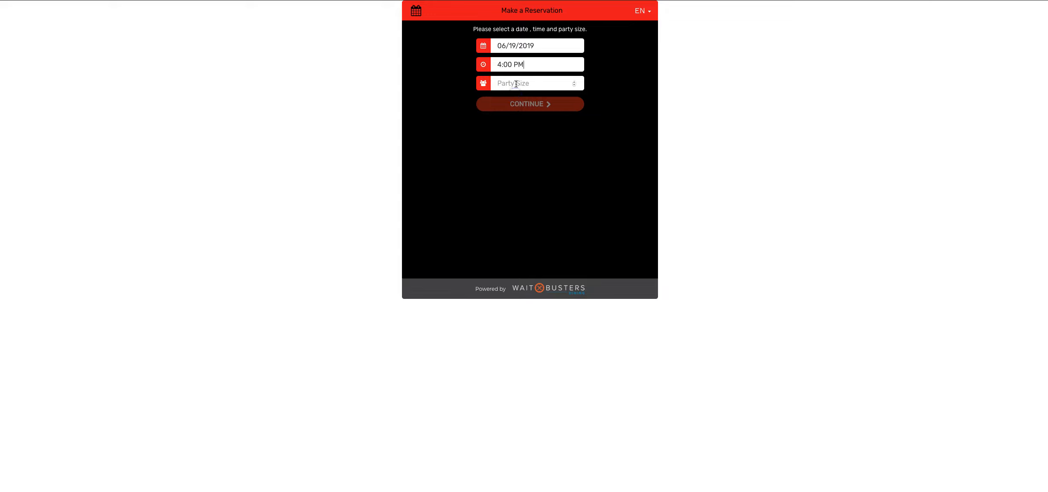
click(573, 82)
click(562, 103)
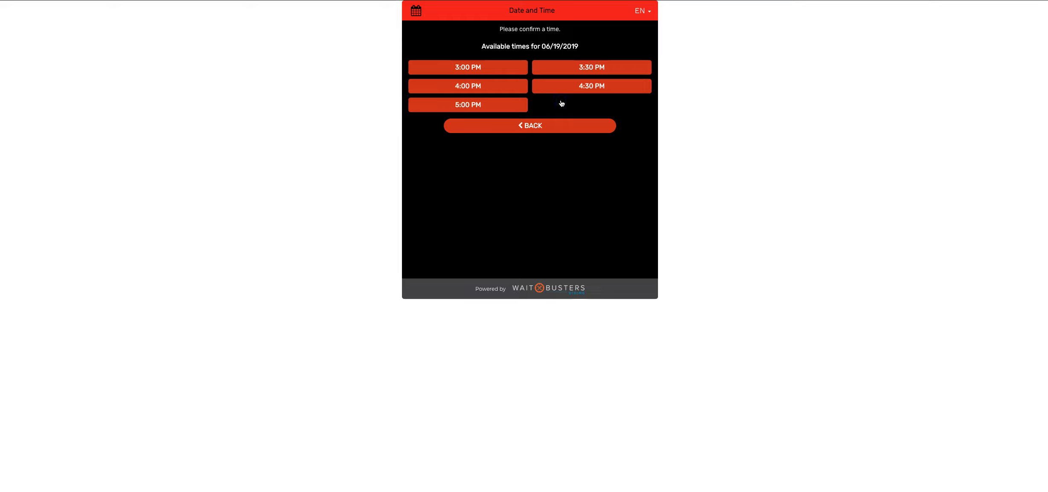
Confirm the 4:00 PM slot, fill in the guest's saved contact information and continue to the reservation summary.
click(487, 86)
click(520, 46)
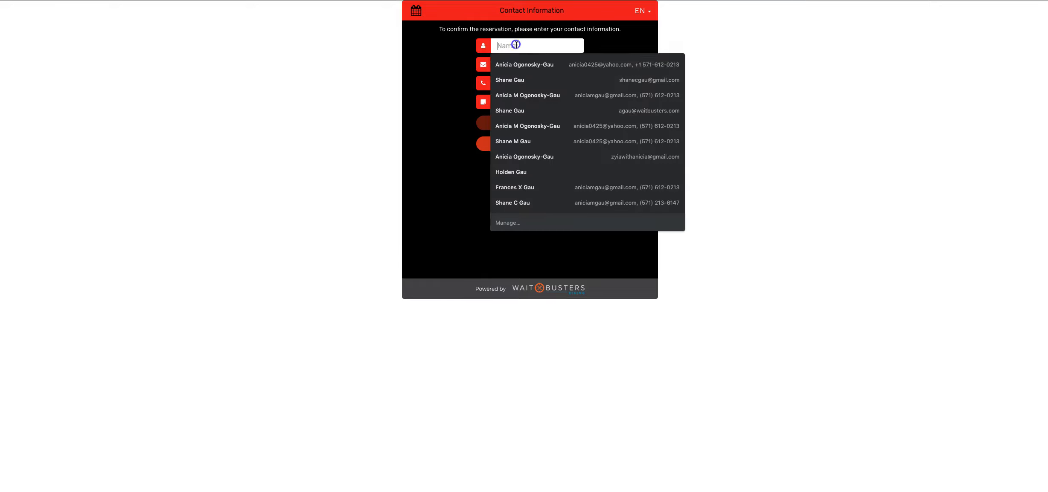
click(526, 64)
click(532, 123)
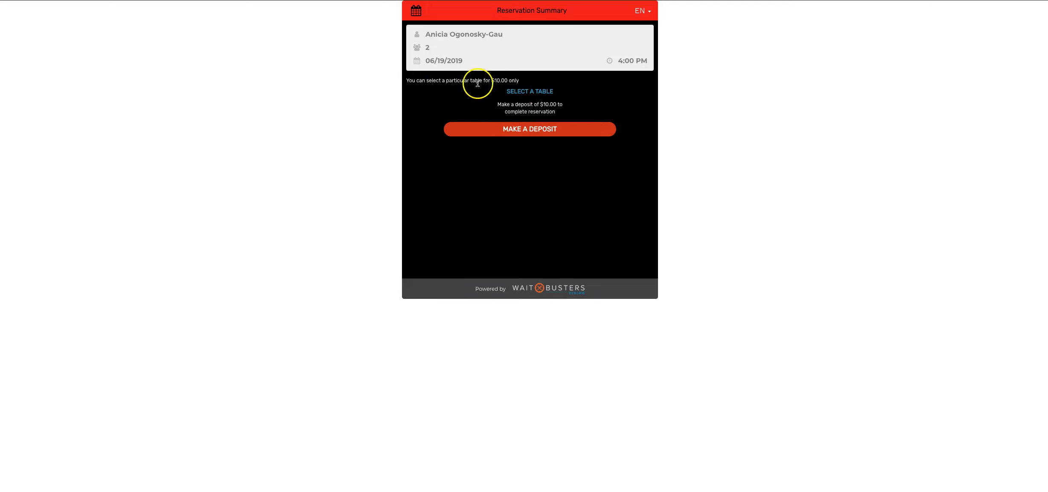
Select table 404 in Main Dining for the reservation, confirm it and proceed to the deposit's billing form.
click(527, 92)
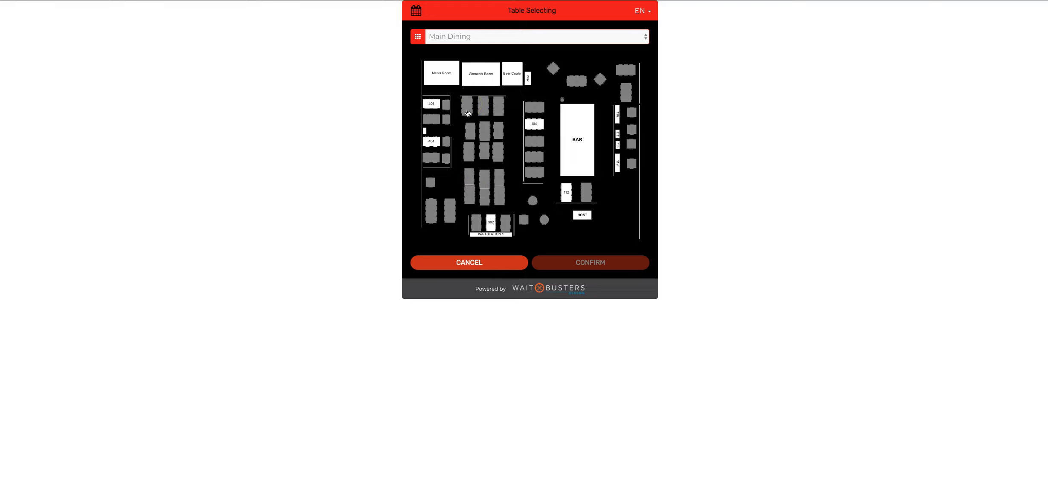
click(430, 184)
click(432, 142)
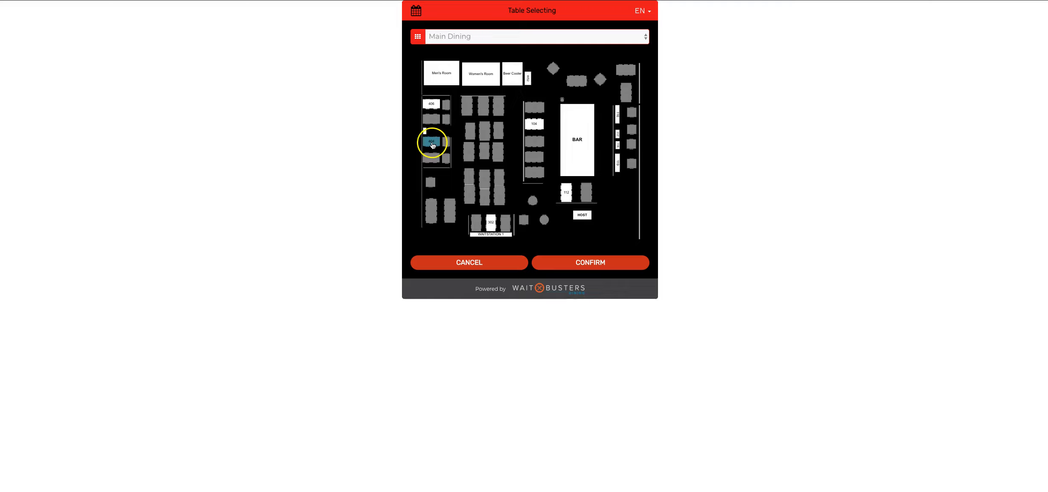
click(596, 262)
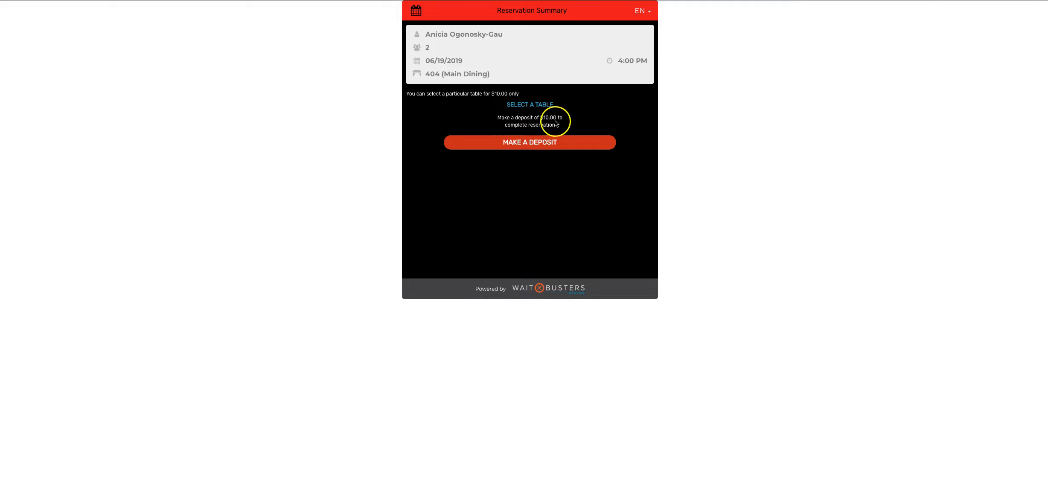
click(522, 145)
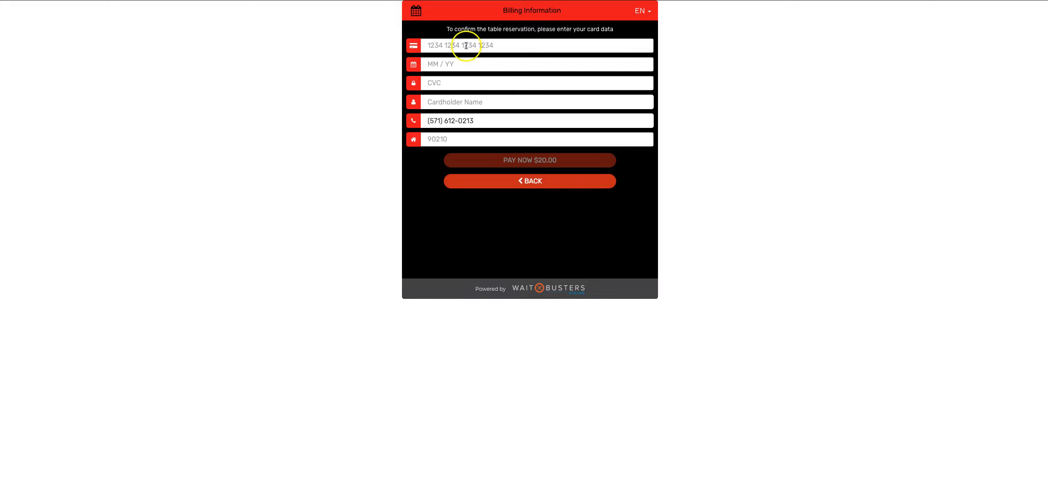